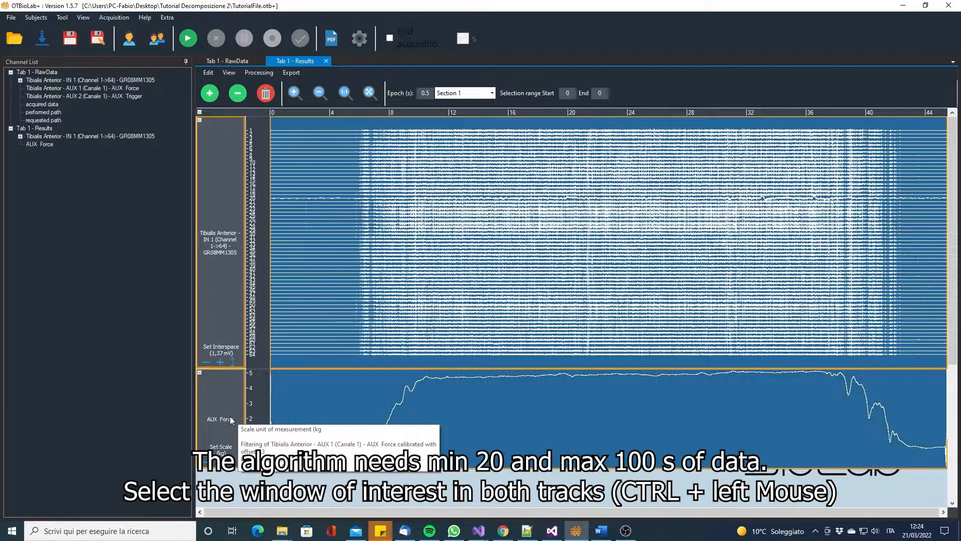
Open the Decomponi settings for the selected EMG and force tracks and select all electrodes of the grid
click(251, 73)
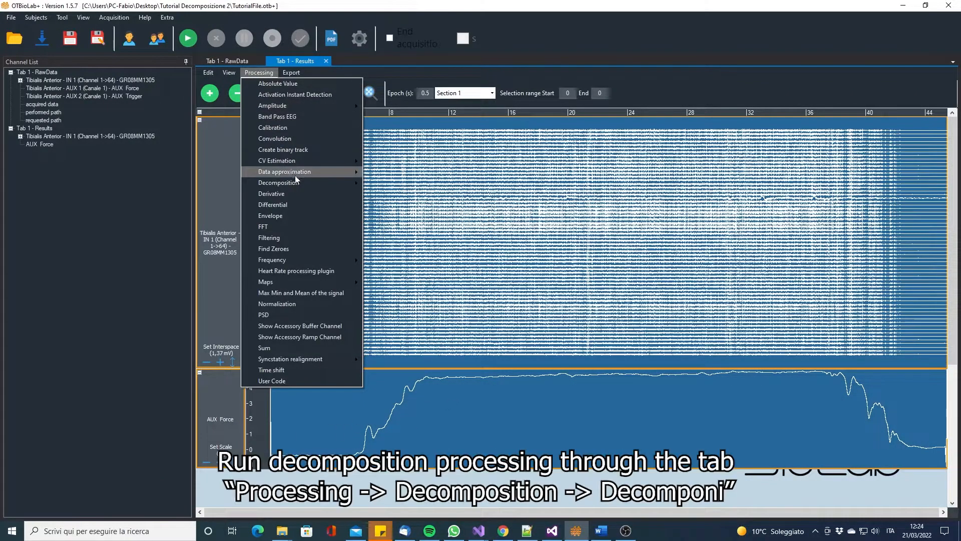
mouse_move(299, 180)
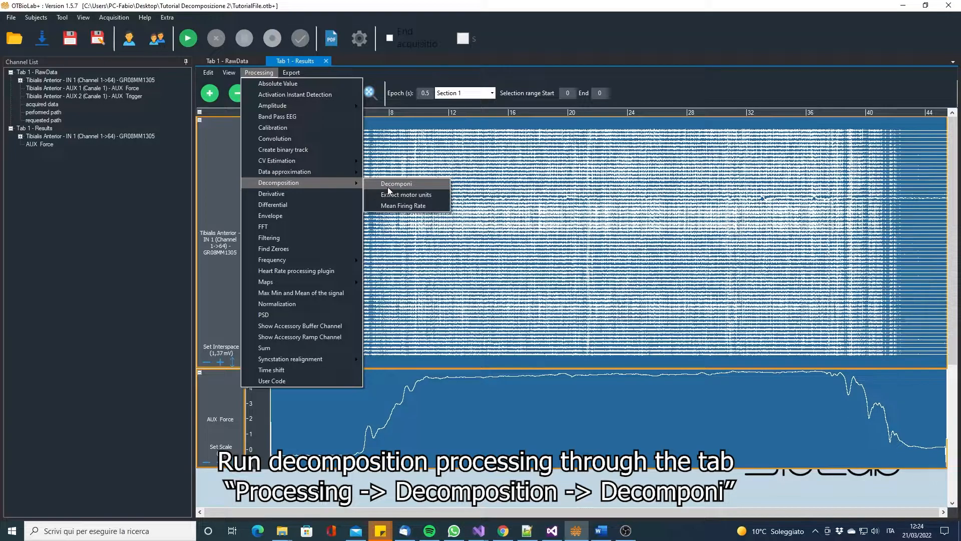
click(388, 188)
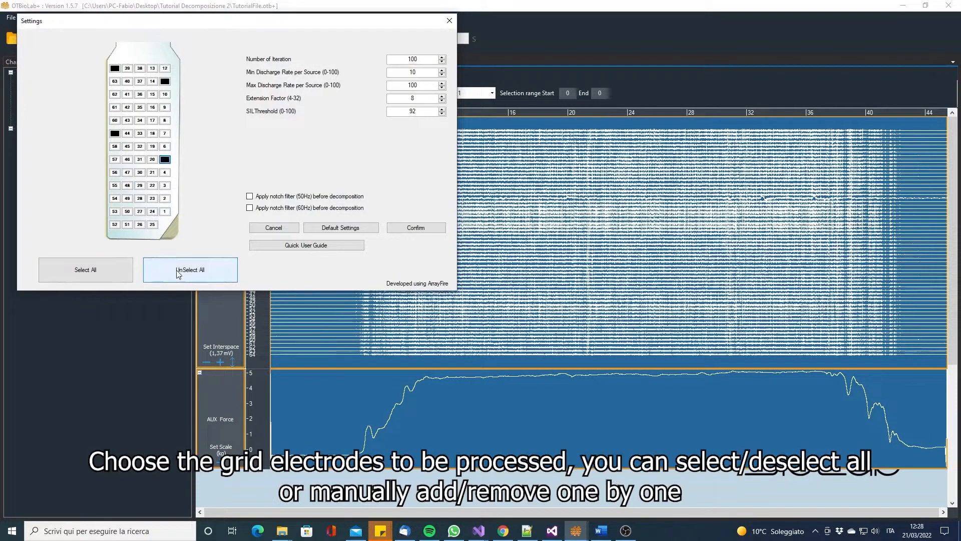
click(163, 271)
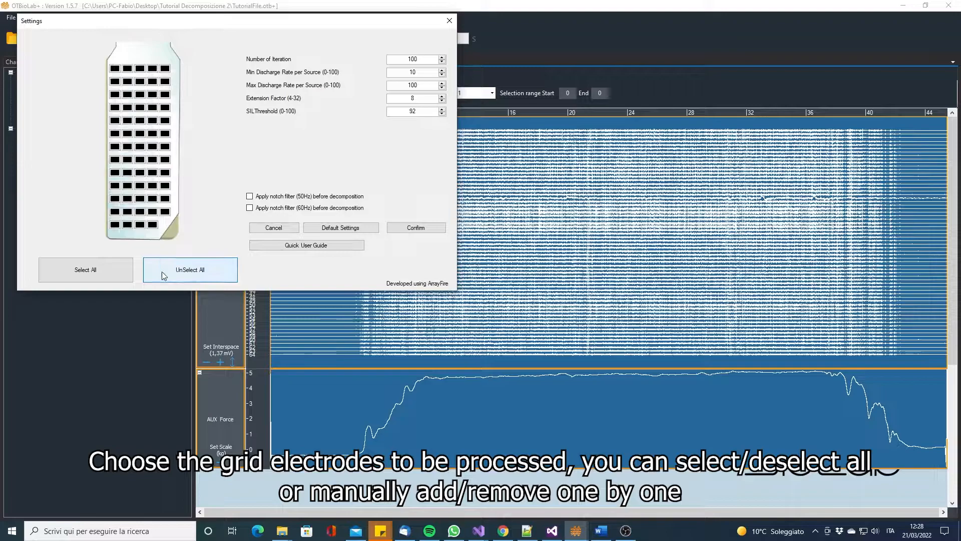
click(96, 271)
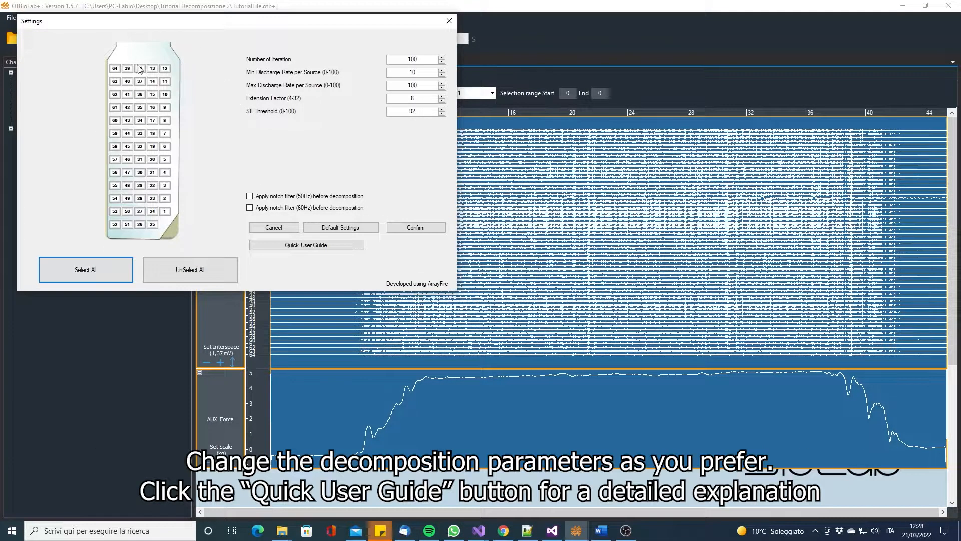
Set Number of Iteration to 106, Min Discharge Rate to 5, Max Discharge Rate to 95, Extension Factor to 14 and SIL Threshold to 97
click(442, 57)
click(442, 58)
click(442, 58)
click(442, 58)
click(442, 58)
click(442, 58)
click(442, 74)
click(442, 74)
click(442, 74)
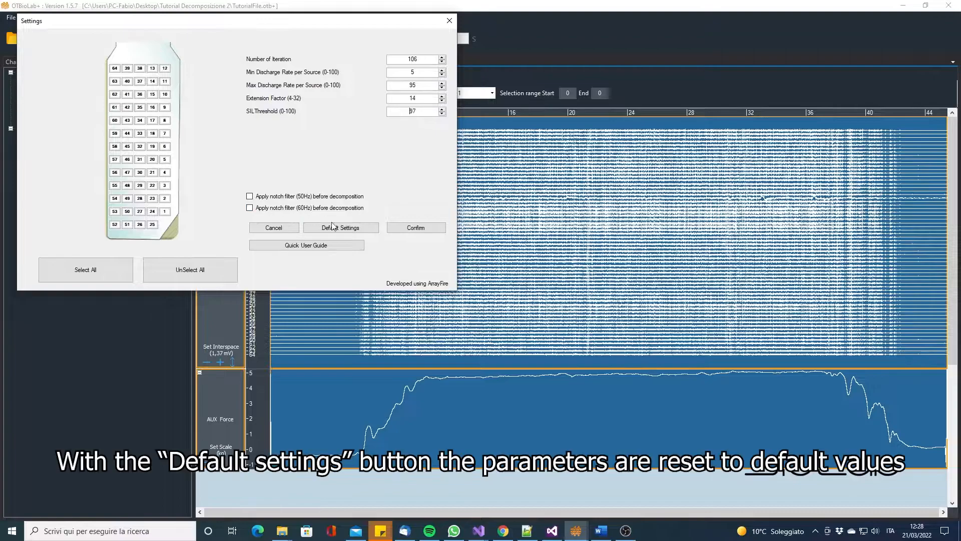
Restore the default decomposition parameters and run the decomposition with its progress details shown
click(349, 229)
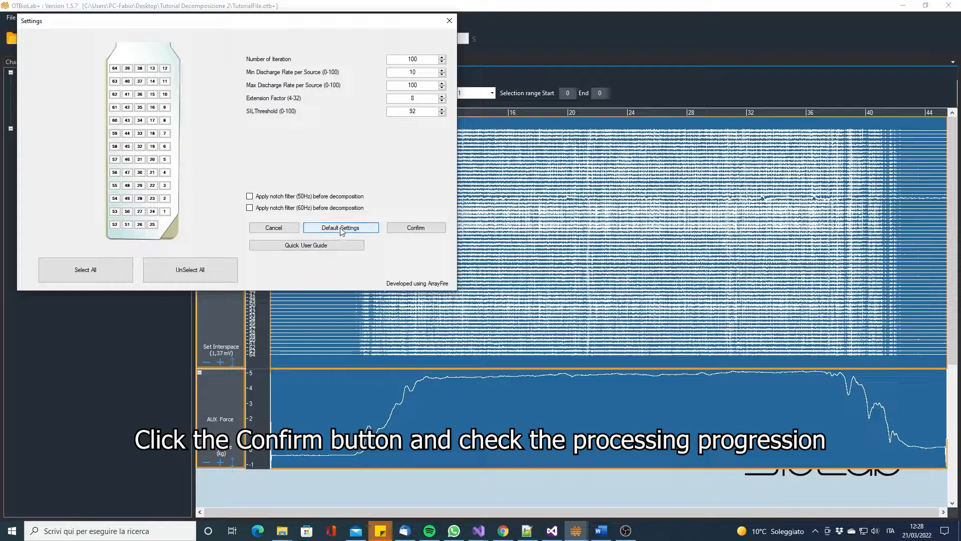
click(423, 228)
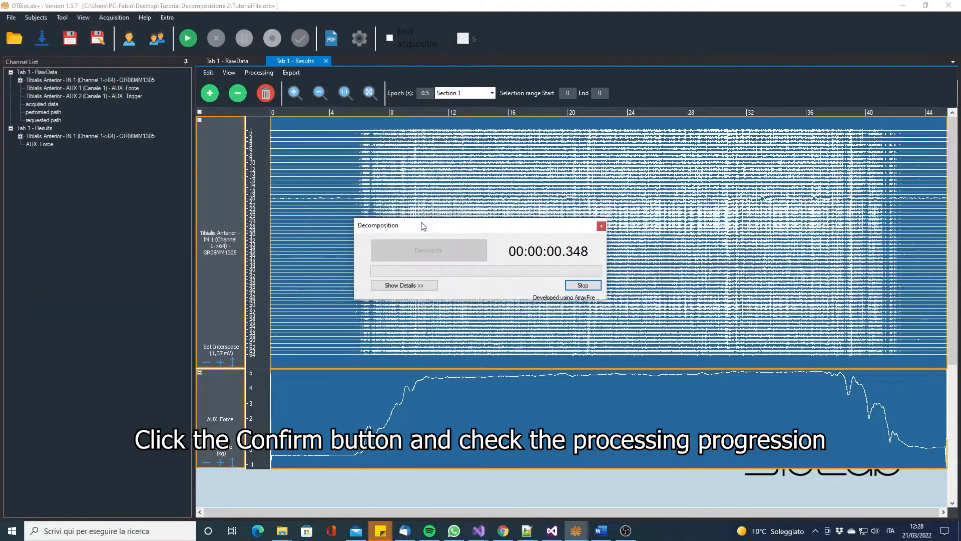
click(424, 286)
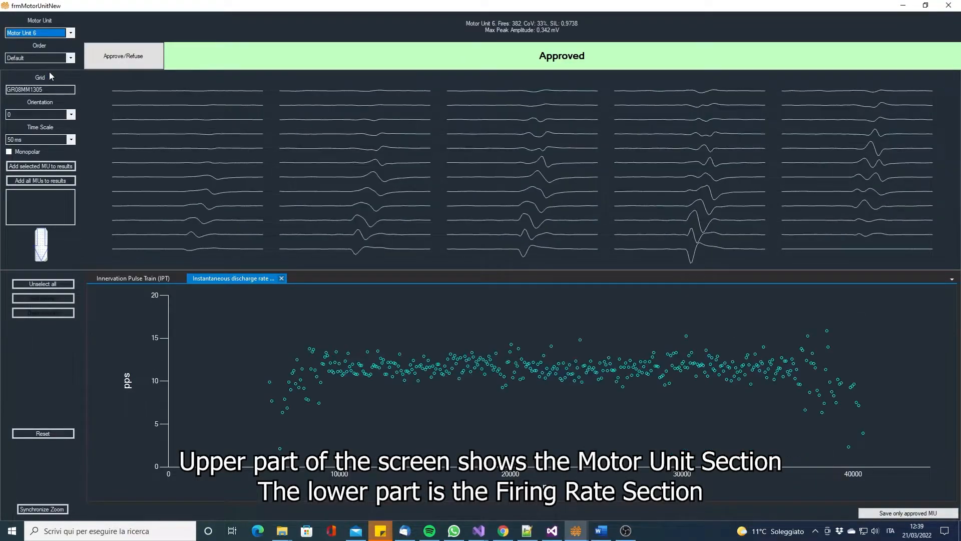
Display the results of Motor Unit 8, and switch to those of Motor Unit 2
click(73, 33)
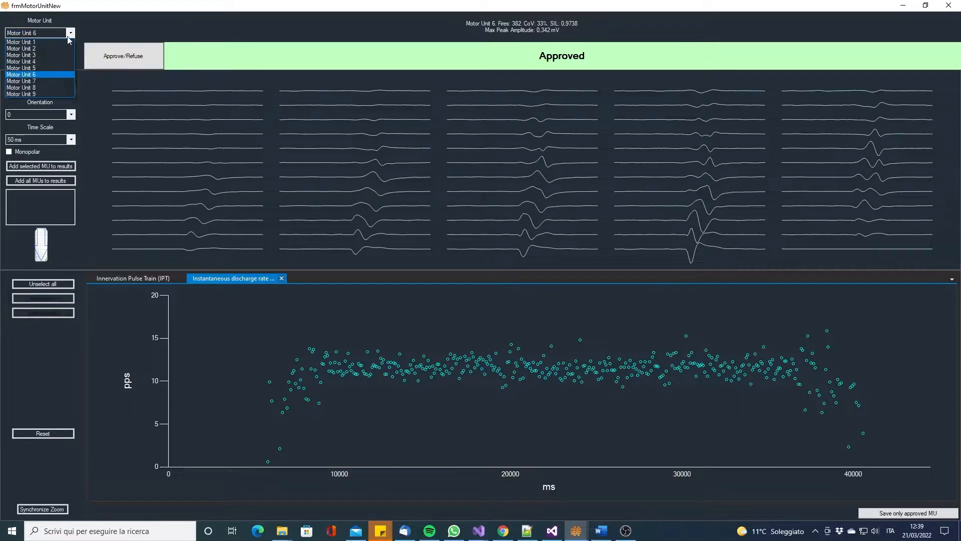
click(41, 88)
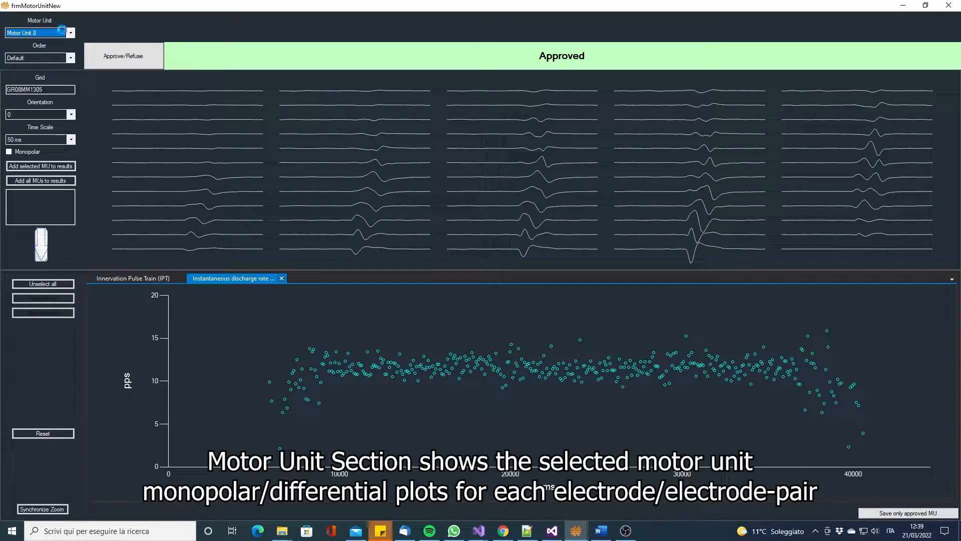
click(71, 33)
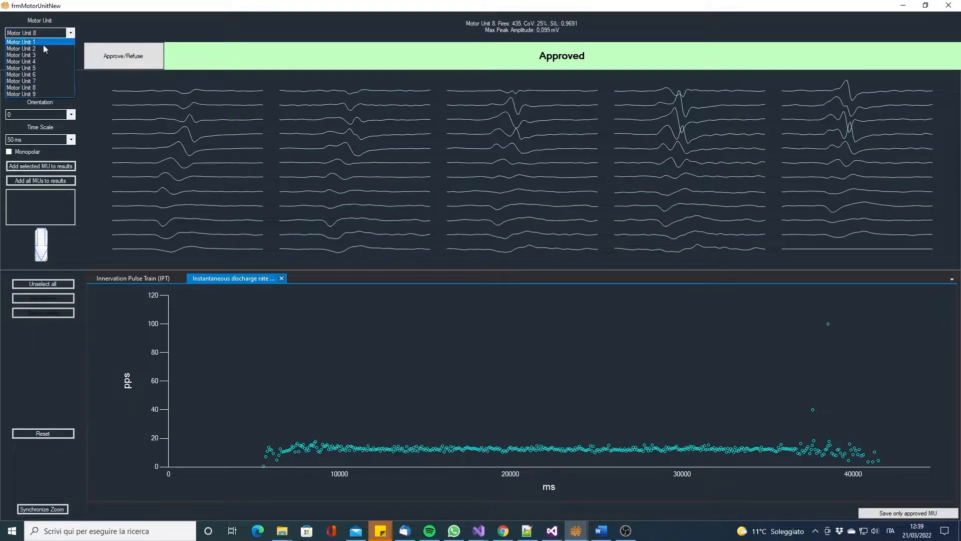
click(39, 46)
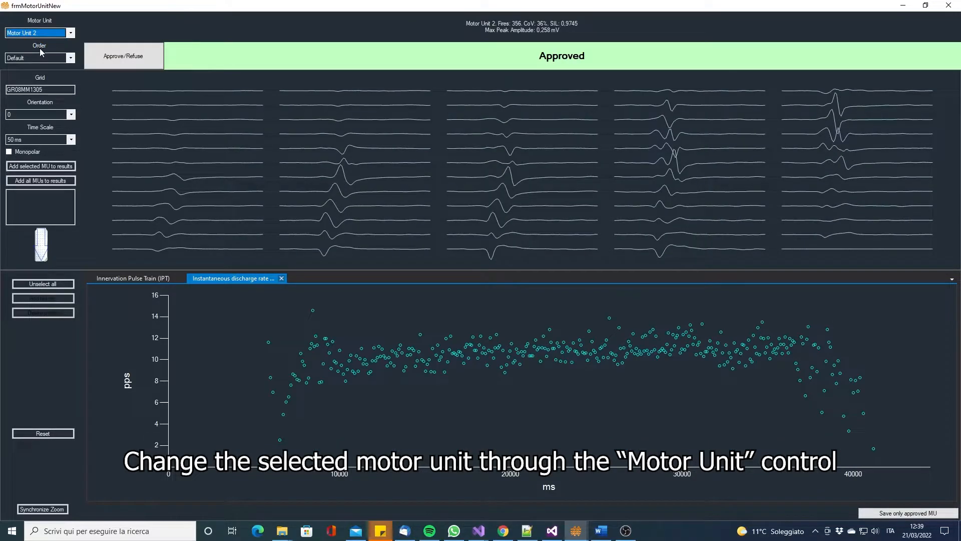
Try the grid orientations 90 and 180 for the Motor Unit 2 plots
click(70, 115)
click(53, 130)
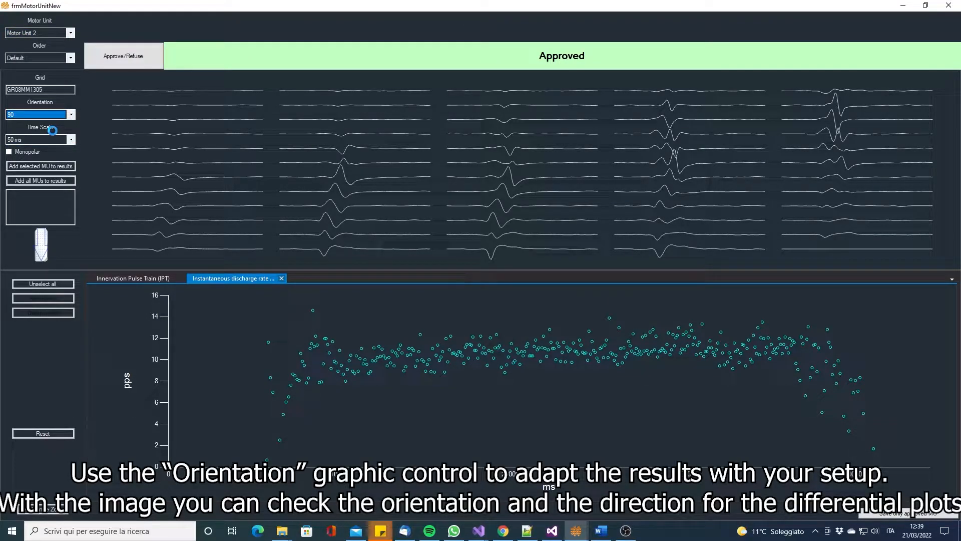
click(70, 114)
click(55, 137)
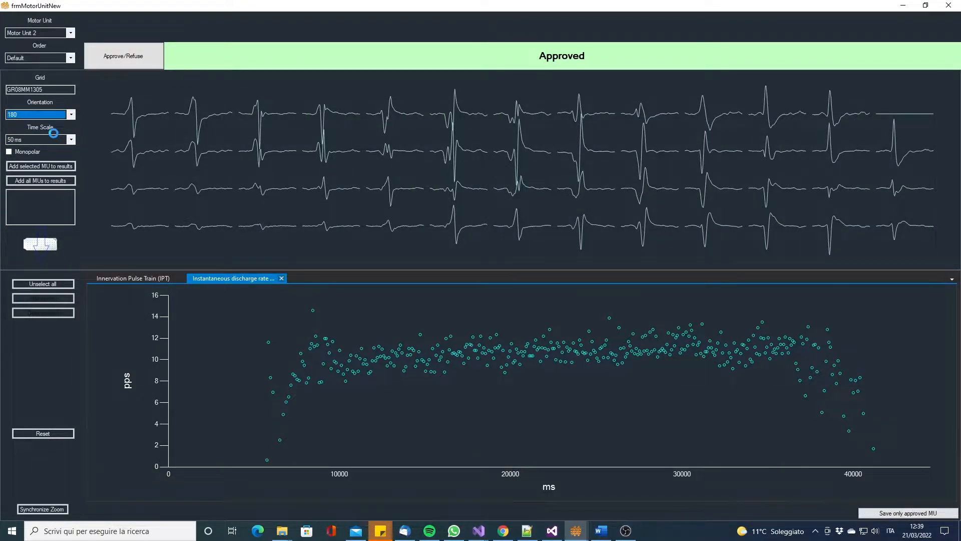
Try a 100 ms time scale for the motor unit plots and return it to 50 ms
click(71, 140)
click(45, 168)
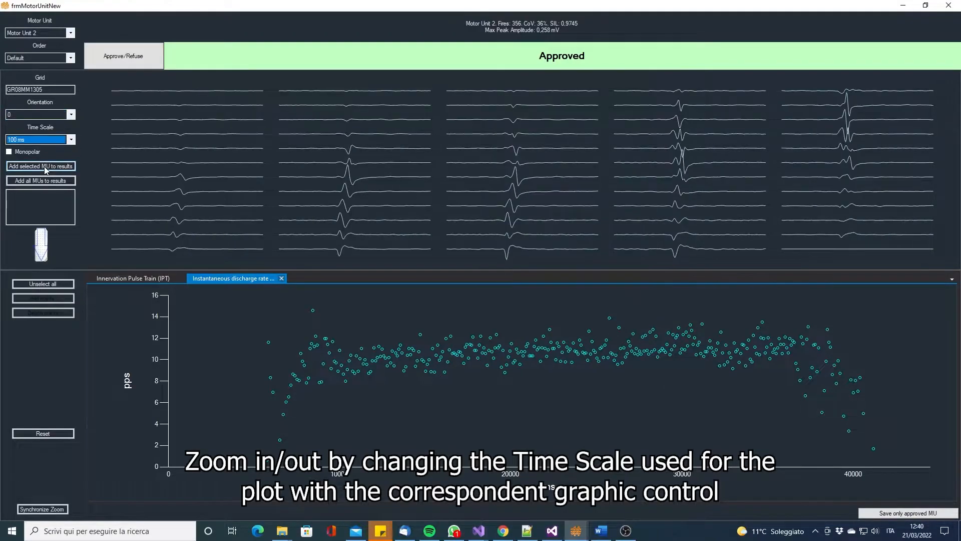
click(71, 140)
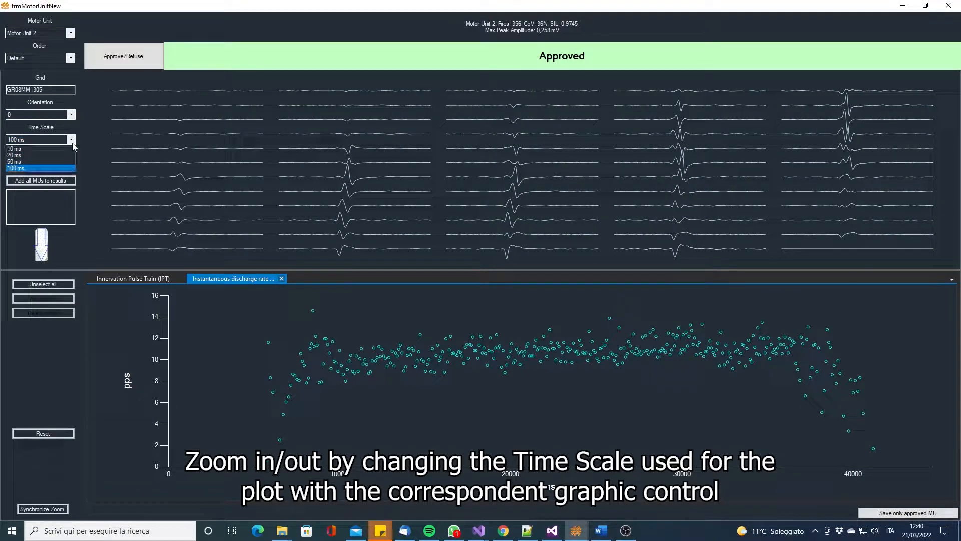
click(44, 161)
Compare the monopolar and differential plots of Motor Unit 2, ending on the differential display
click(10, 153)
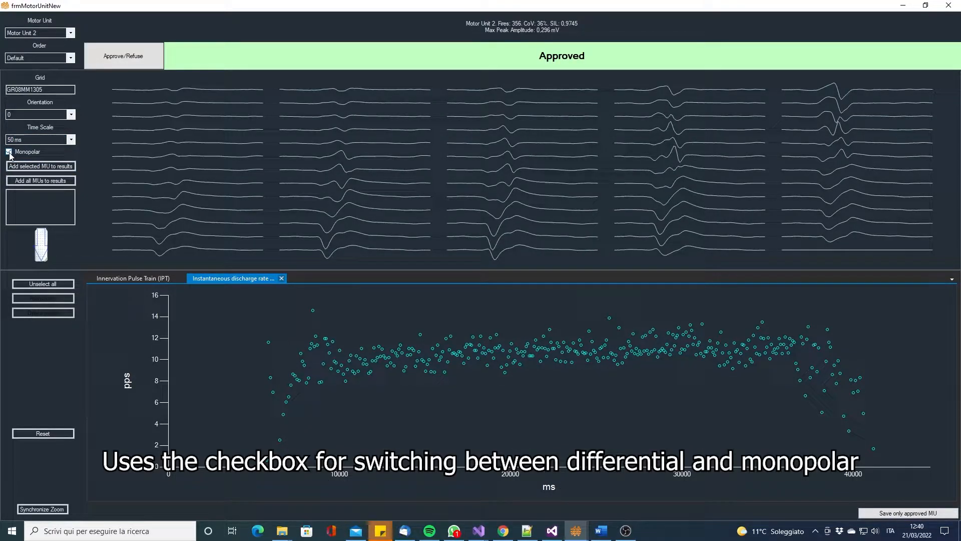
click(10, 152)
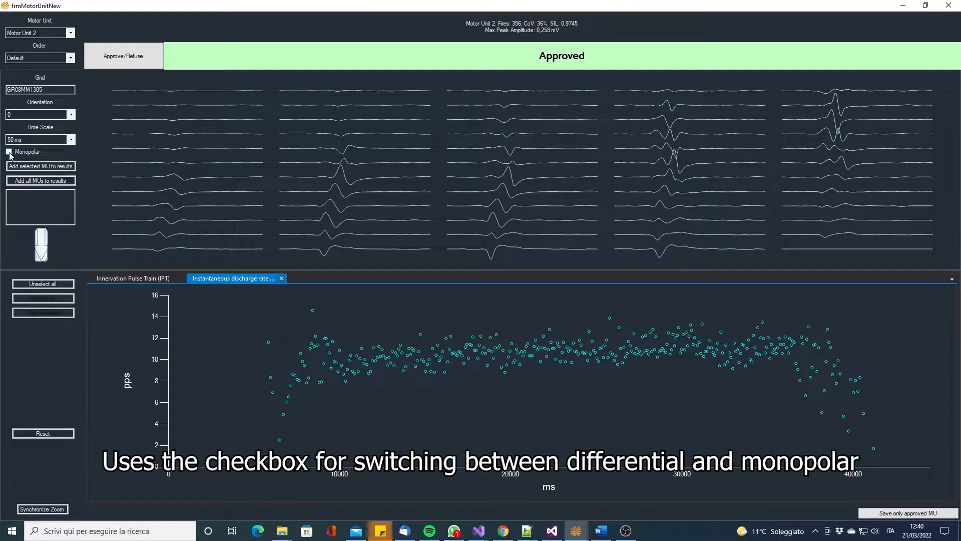
click(9, 153)
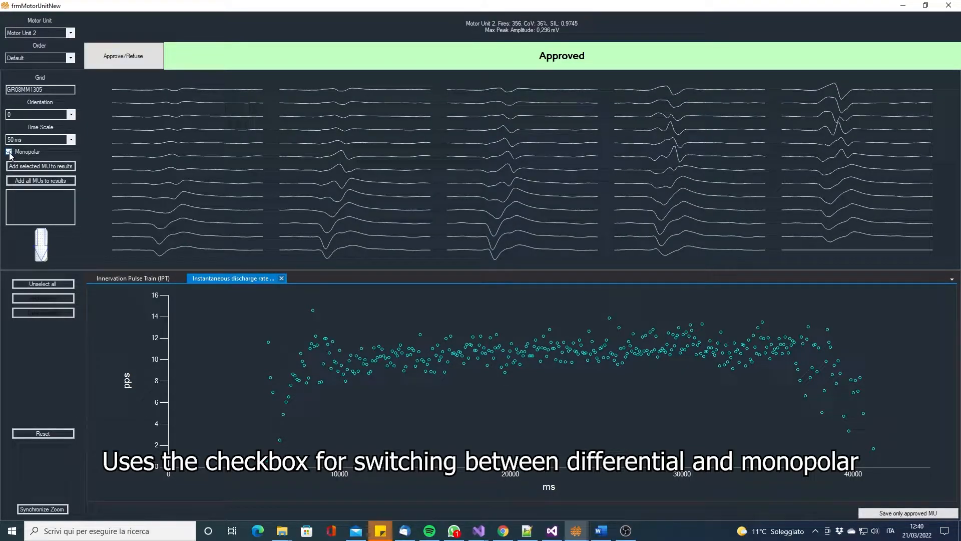
click(10, 153)
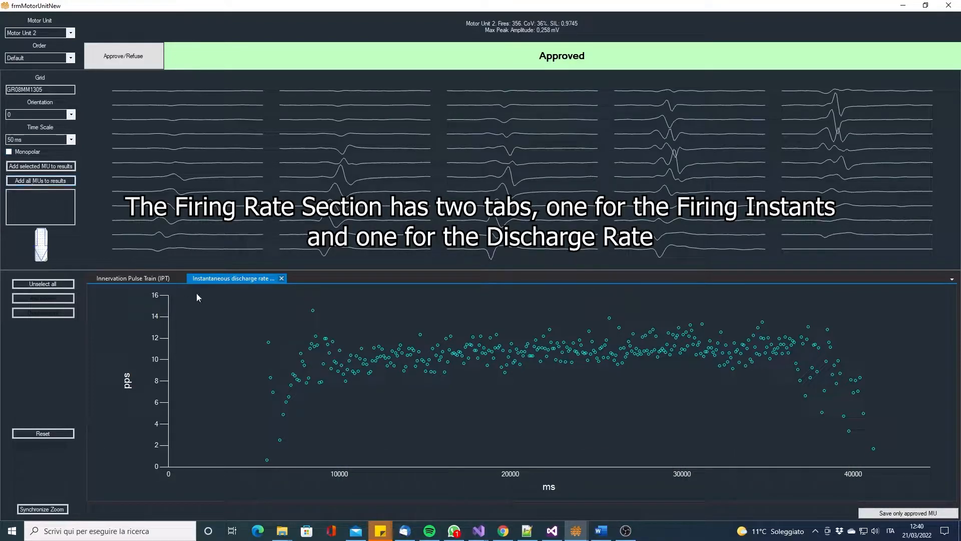
Compare the Innervation Pulse Train and Instantaneous discharge rate plots, and dock the discharge rate plot beneath the pulse train
click(139, 281)
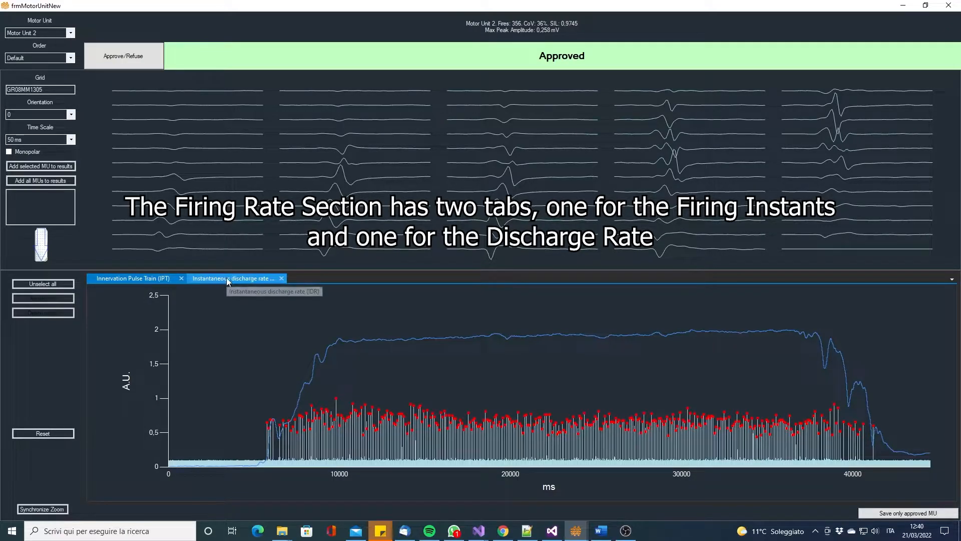
click(226, 280)
click(146, 278)
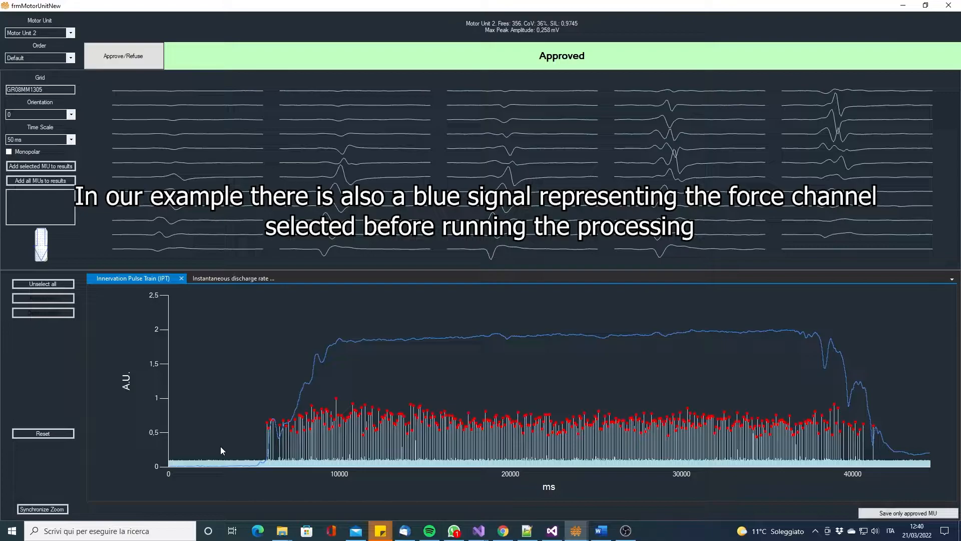
click(231, 278)
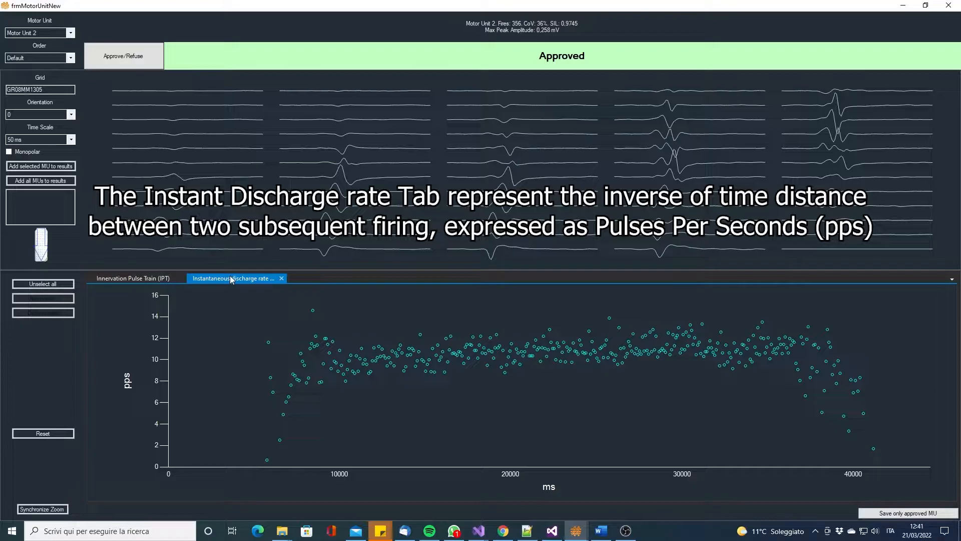
drag(232, 279, 524, 404)
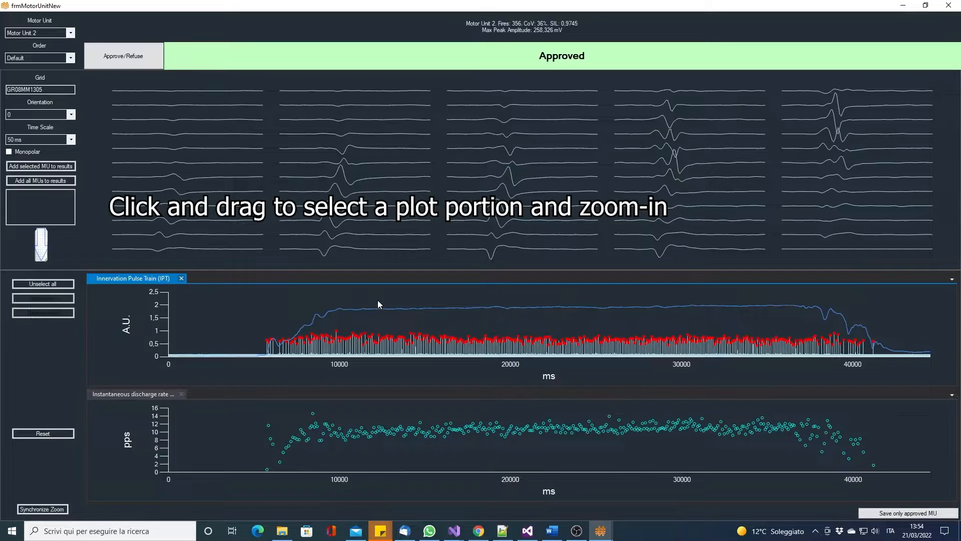
Zoom the pulse train and discharge rate plots into a section of about five seconds and synchronize their zoom
drag(379, 300, 467, 311)
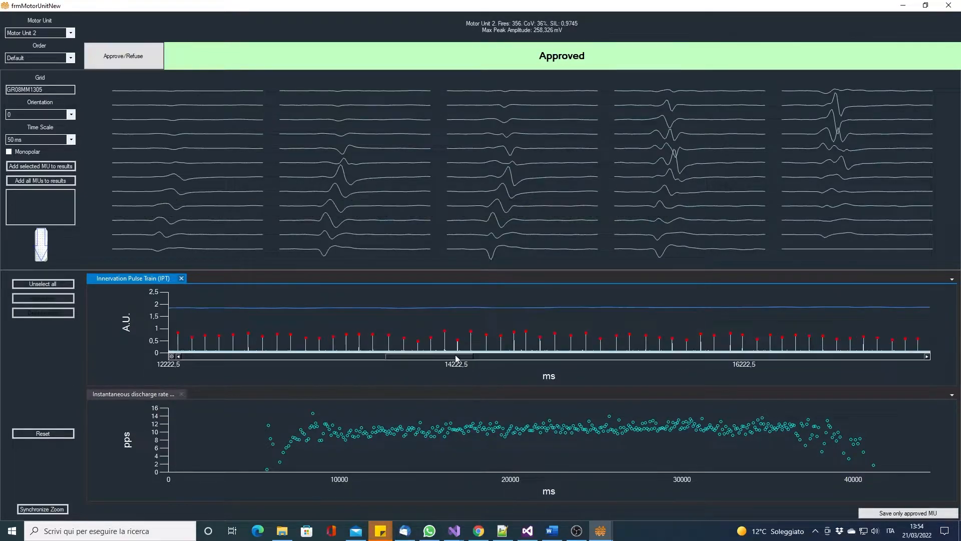
drag(456, 360, 578, 356)
drag(374, 419, 466, 414)
drag(399, 473, 511, 473)
click(42, 509)
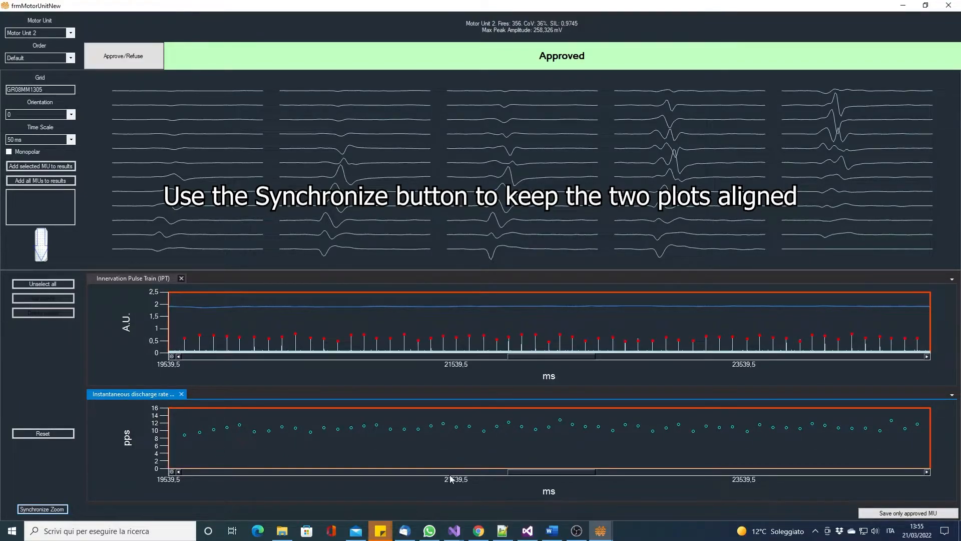
drag(514, 474, 557, 470)
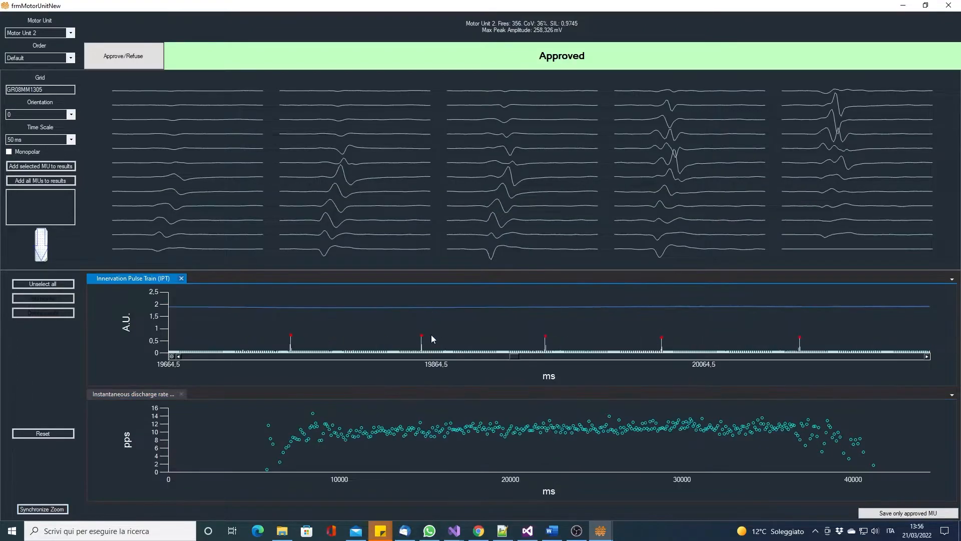
Delete the second, fourth and fifth firing instants visible in the zoomed pulse train
click(422, 339)
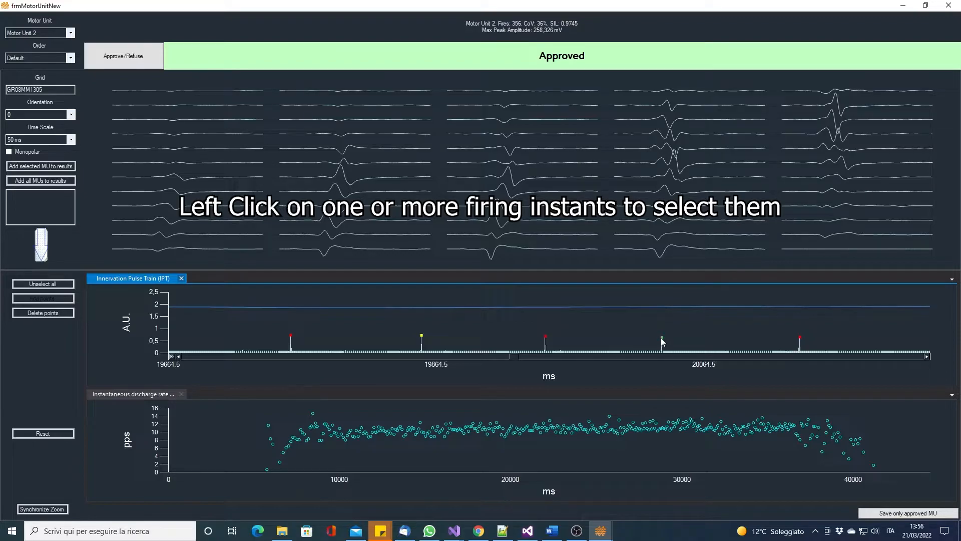
click(801, 338)
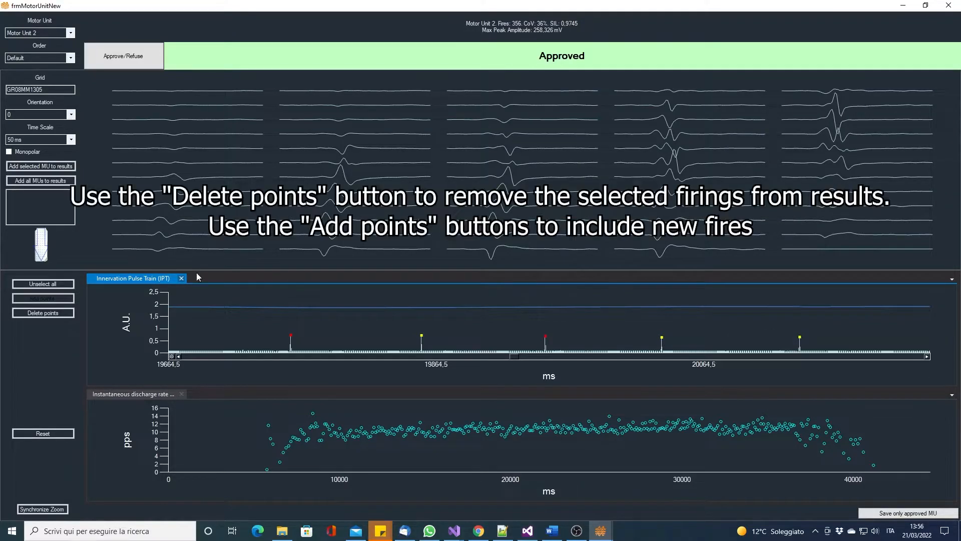
click(38, 311)
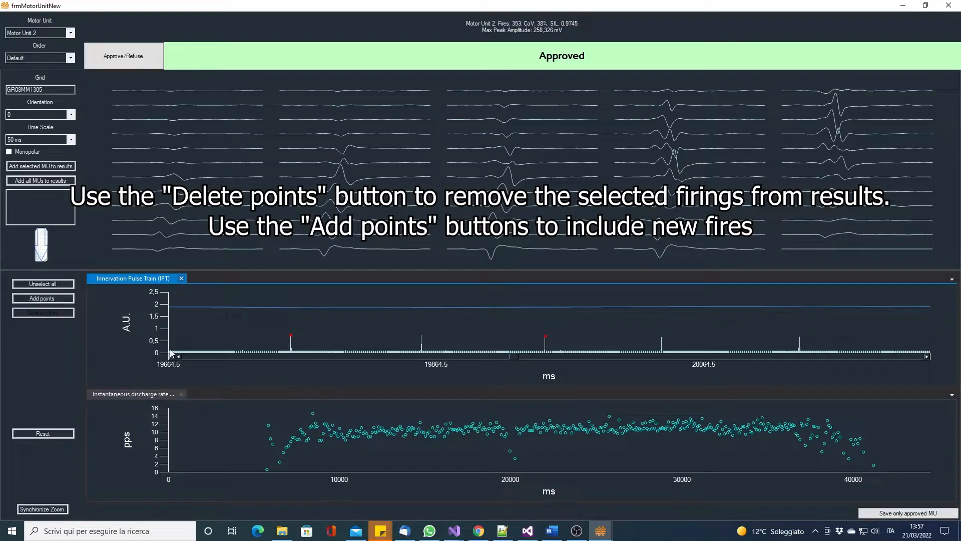
Add new firing points to the zoomed pulse train and clear the point selection
click(63, 300)
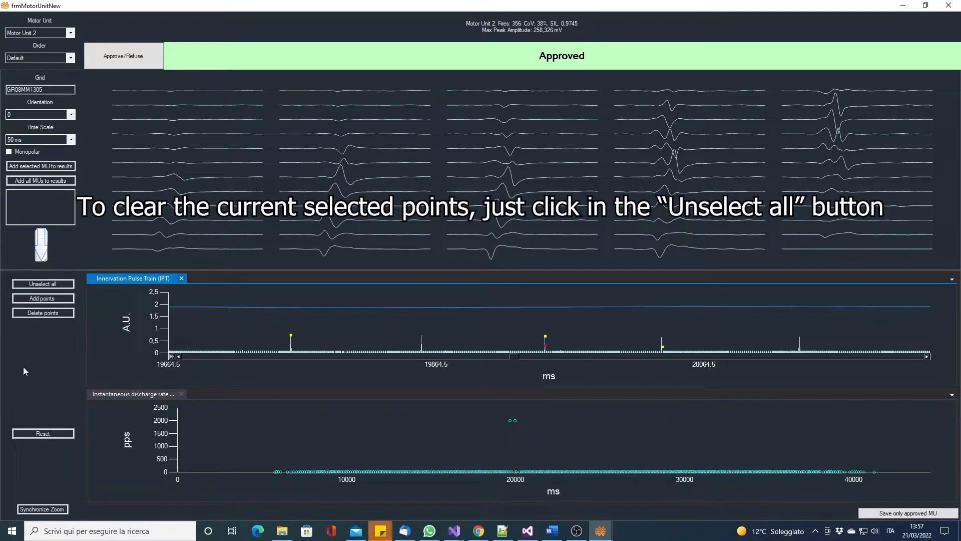
click(43, 284)
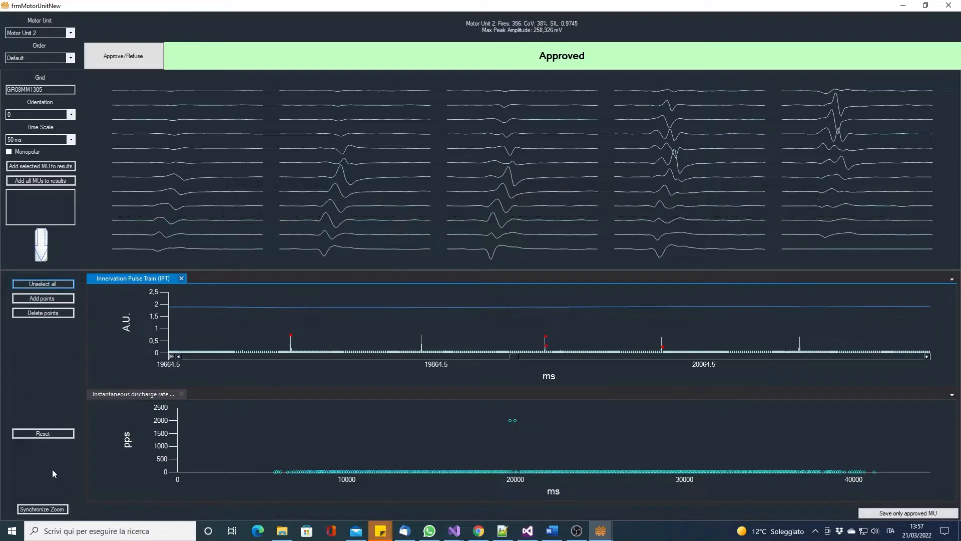
Reset all modifications to the firing instants and restore the pulse train plot to its full time range
click(55, 433)
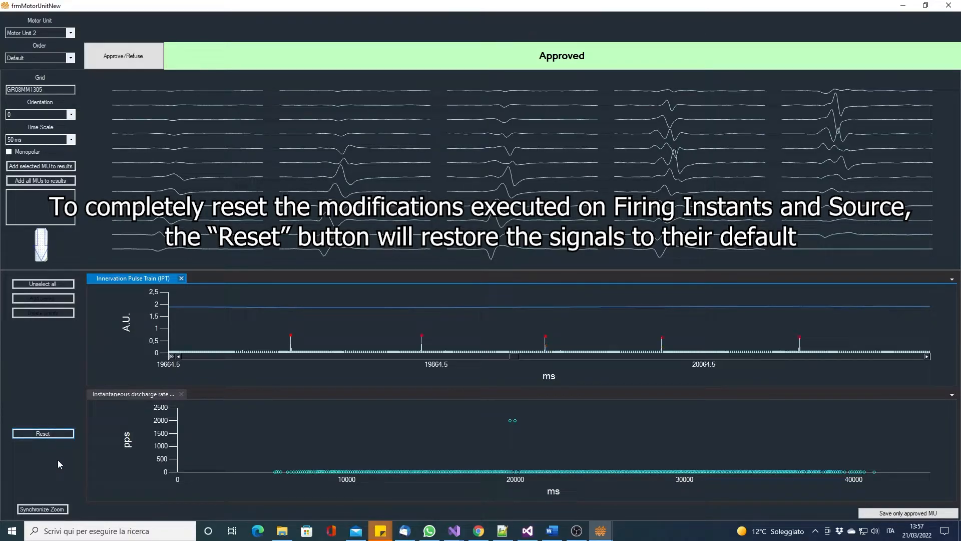
click(172, 356)
click(171, 357)
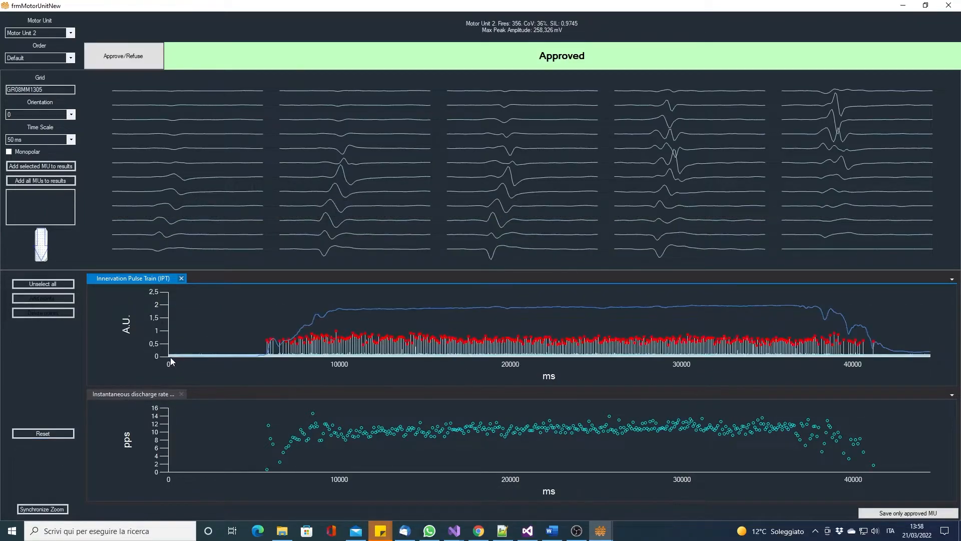
Sort the motor units by SIL and check their order in the motor unit list
click(39, 57)
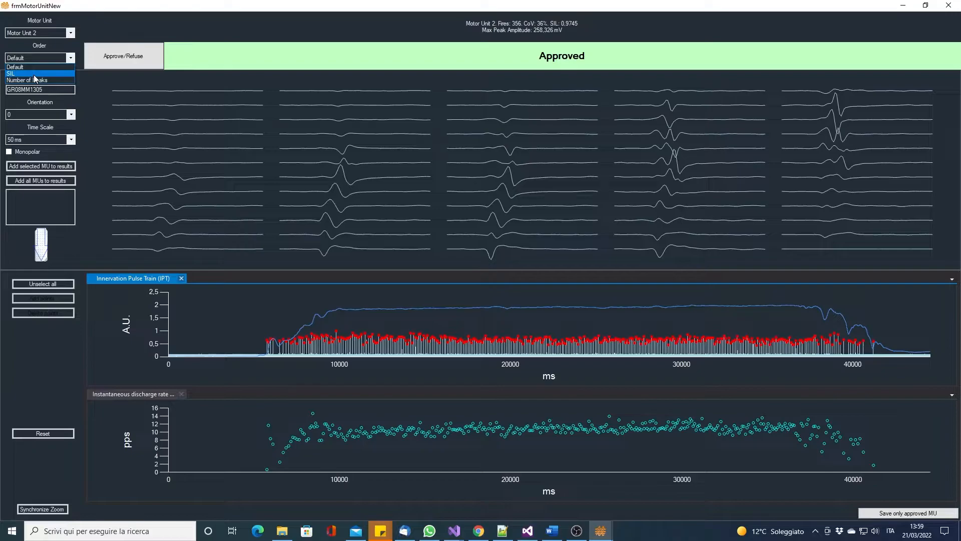
click(34, 74)
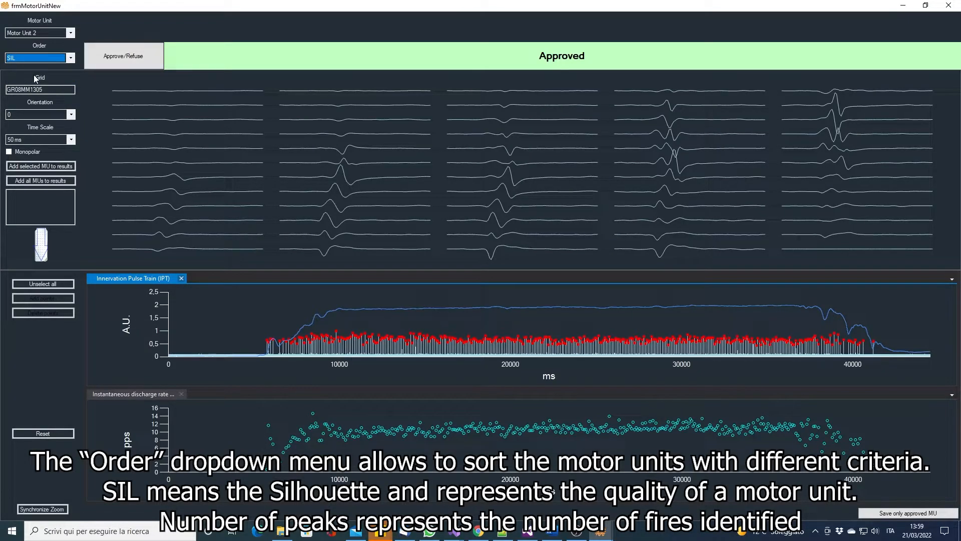
click(71, 33)
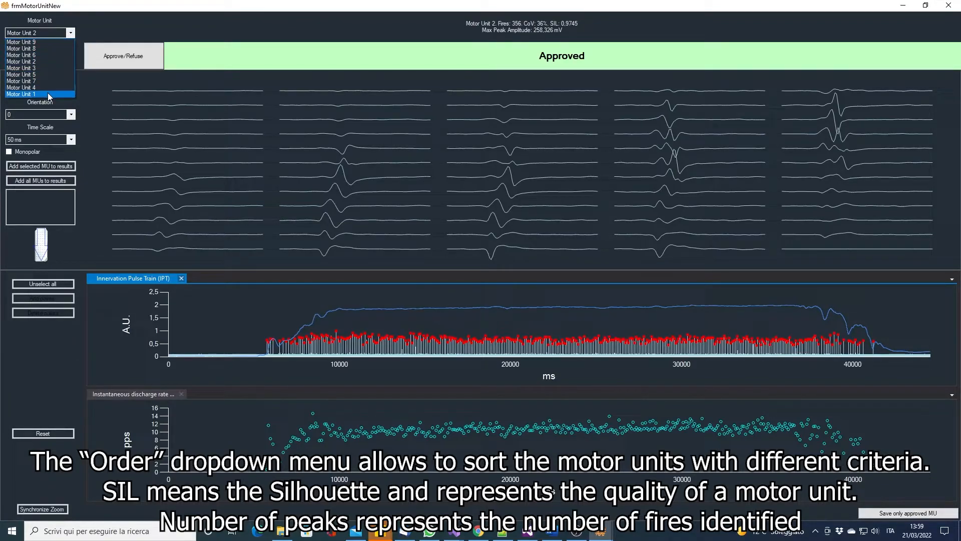
click(71, 33)
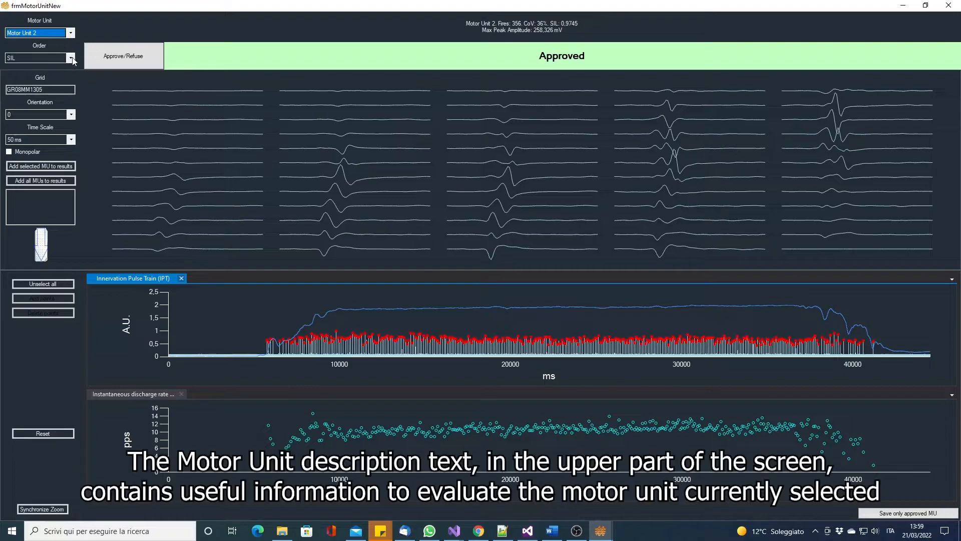
Sort the motor units by number of peaks and display Motor Unit 1
click(65, 56)
click(68, 80)
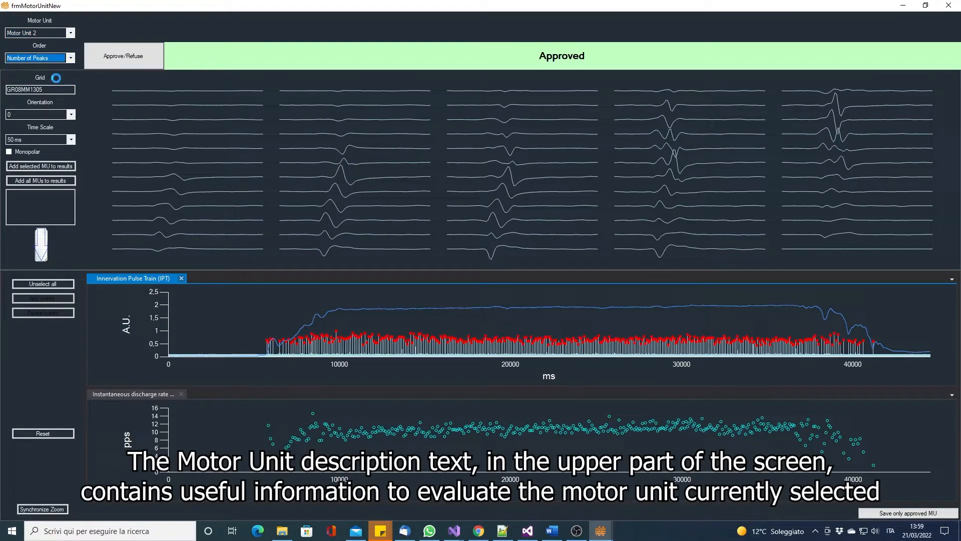
click(71, 33)
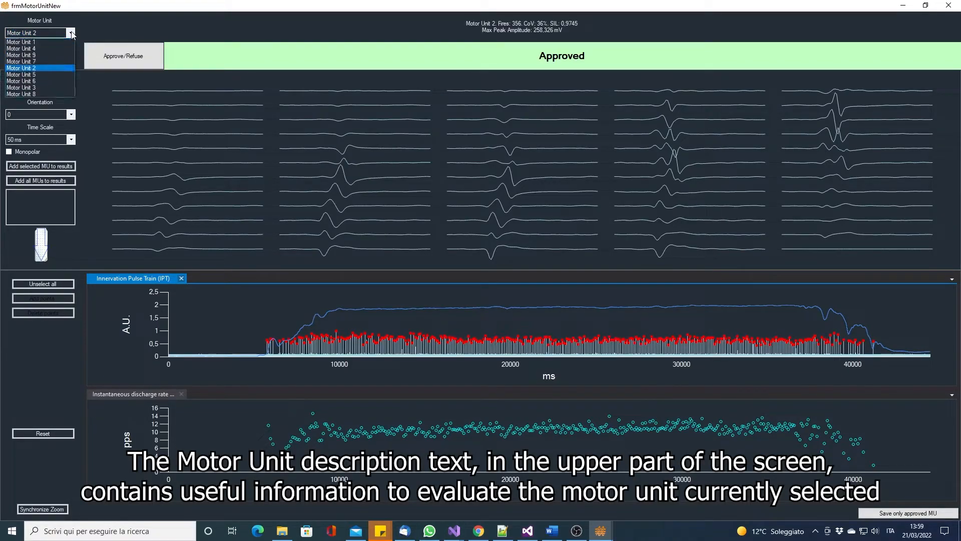
click(46, 43)
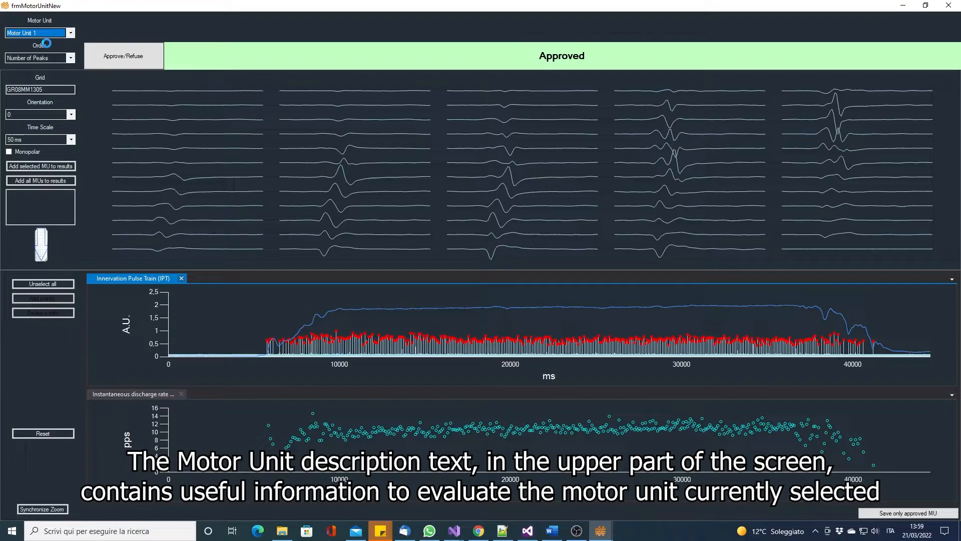
Inspect the signals and firings of Motor Unit 8, and switch back to Motor Unit 2
click(71, 33)
click(42, 91)
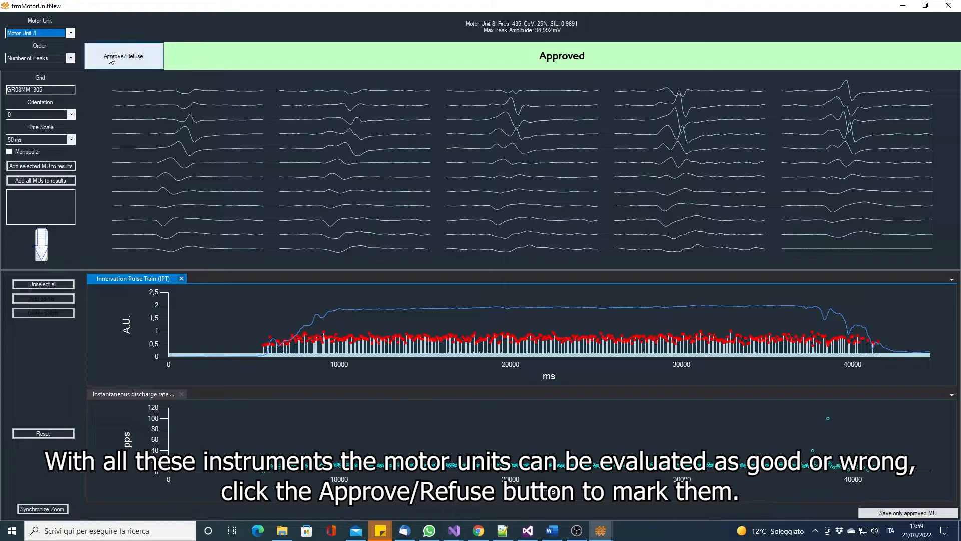
click(71, 33)
click(55, 40)
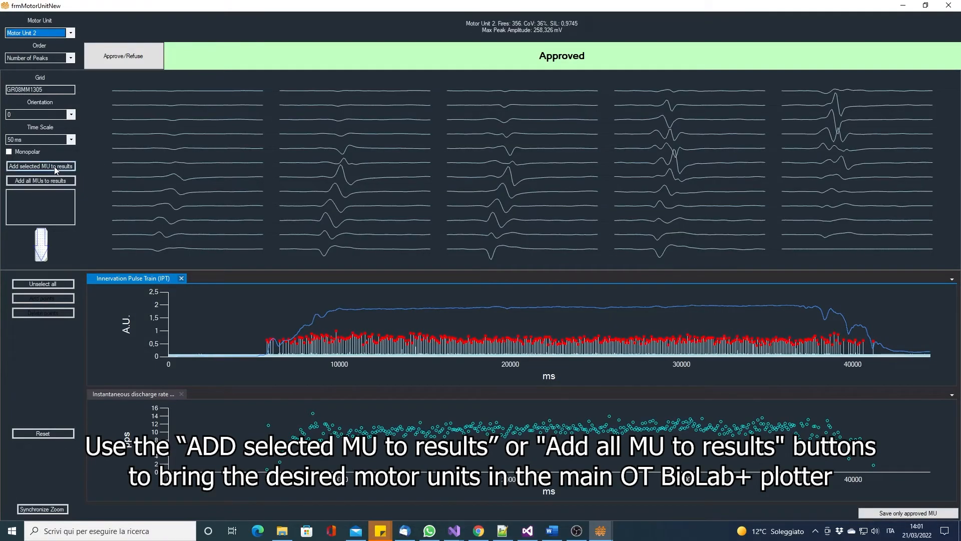
Add the differential signals of Motor Unit 2 to the results in vertical order
click(57, 170)
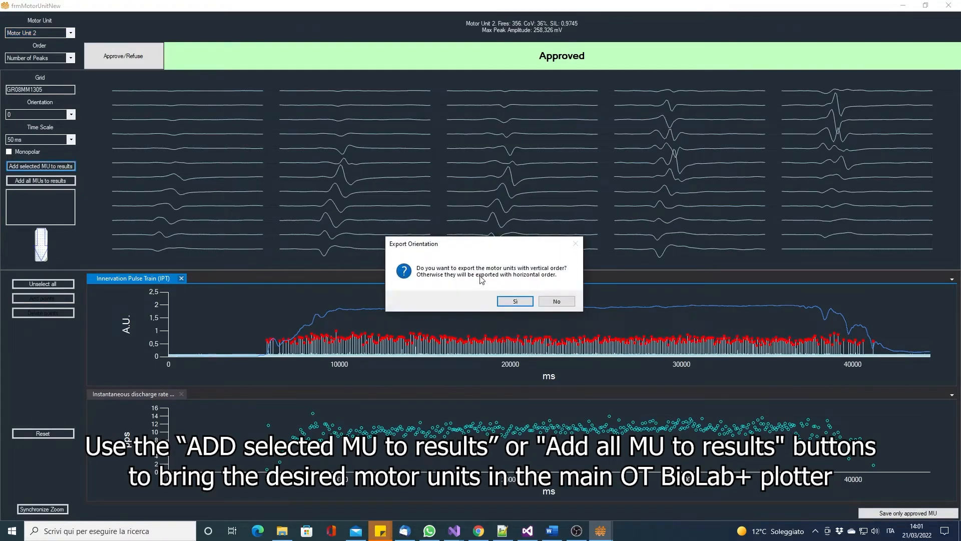
click(516, 302)
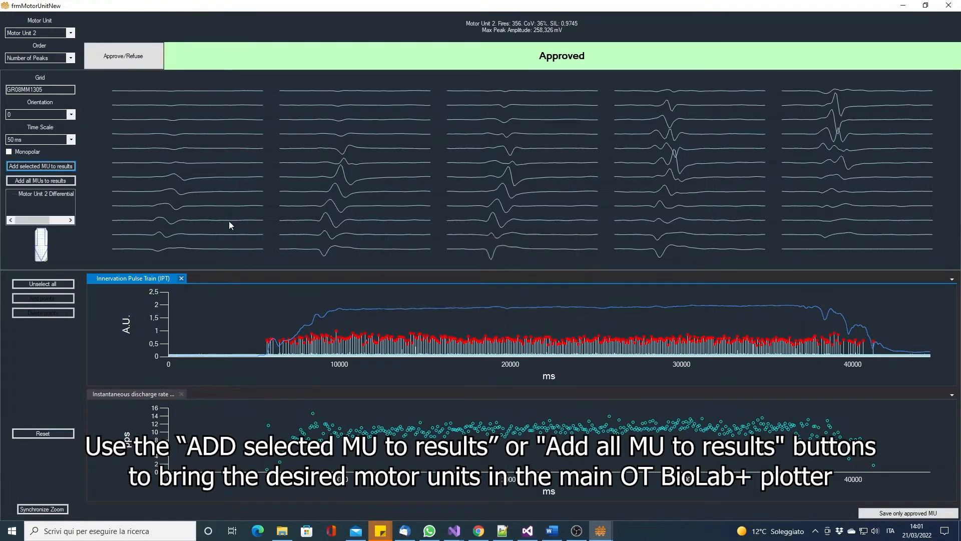
drag(18, 221, 43, 221)
Add the differential signals of Motor Unit 2 to the results again, exported in horizontal order
click(45, 166)
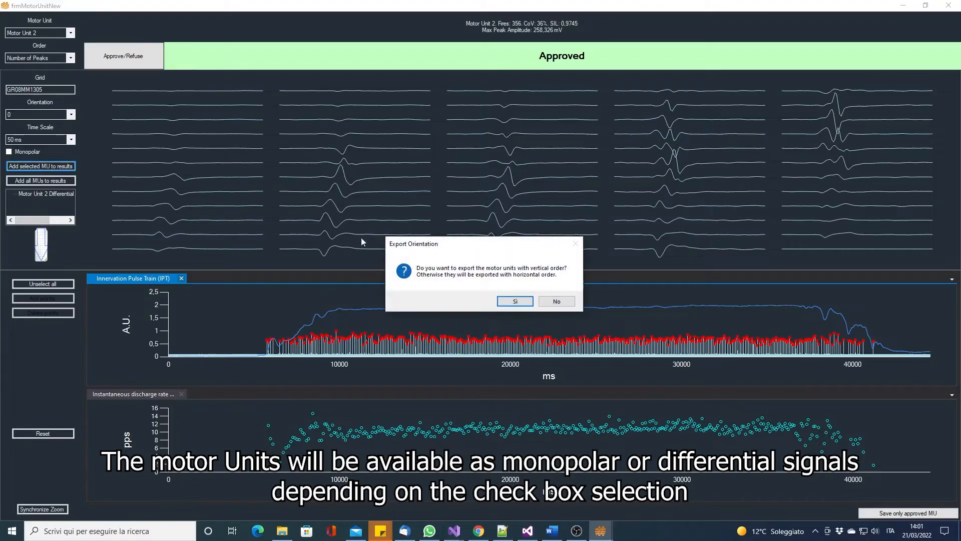
click(561, 301)
drag(42, 220, 22, 206)
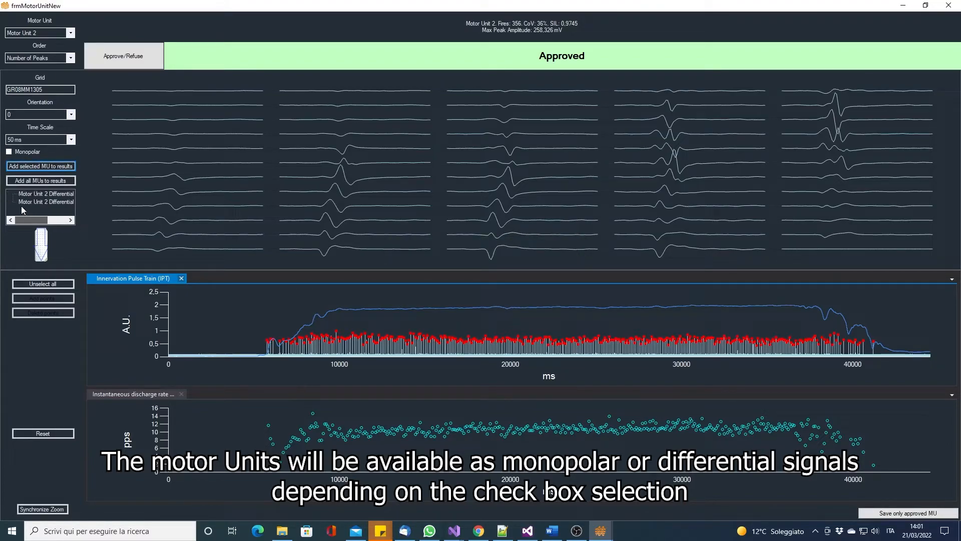
Add Motor Unit 2 to the results as monopolar signals in vertical order, and save only the approved motor units
click(9, 151)
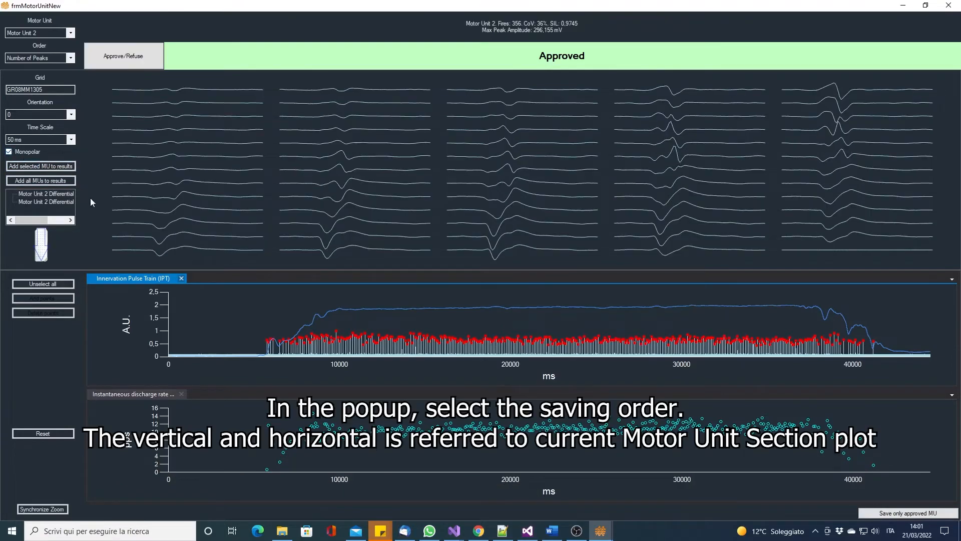
click(47, 170)
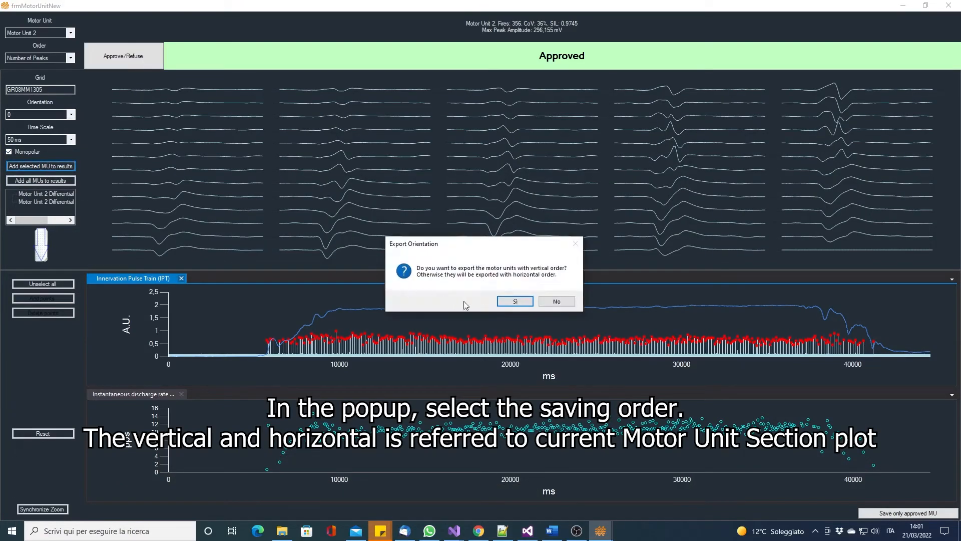
click(515, 301)
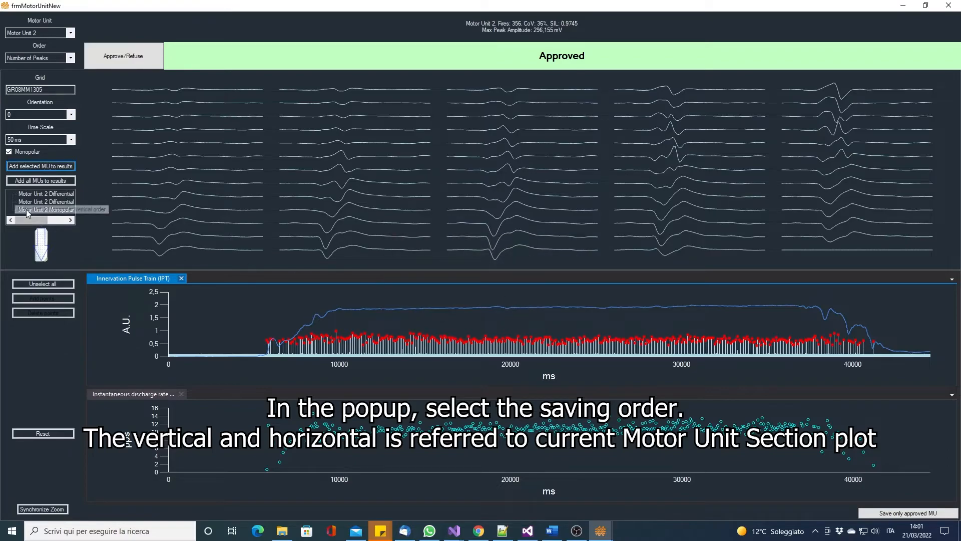
mouse_move(35, 221)
mouse_down()
mouse_move(64, 222)
mouse_move(23, 220)
mouse_up()
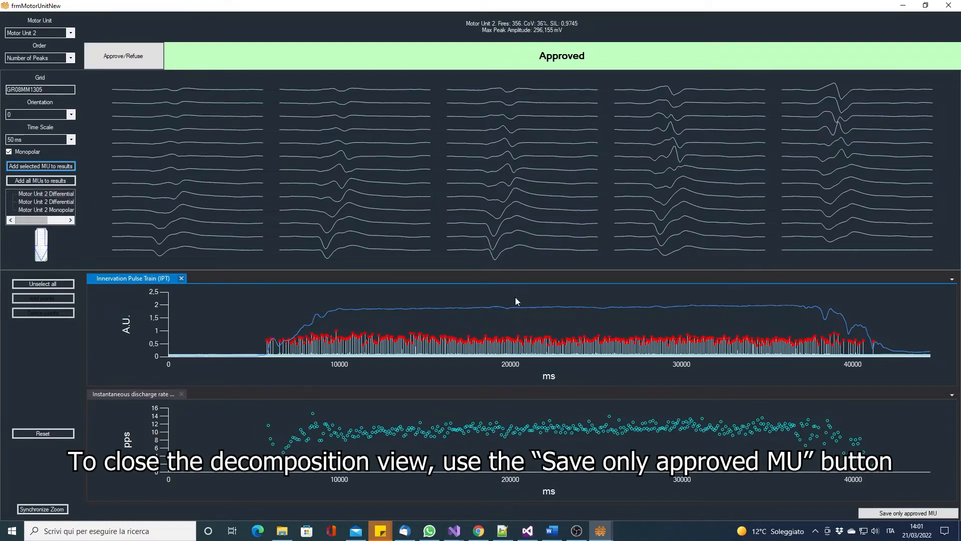
click(901, 514)
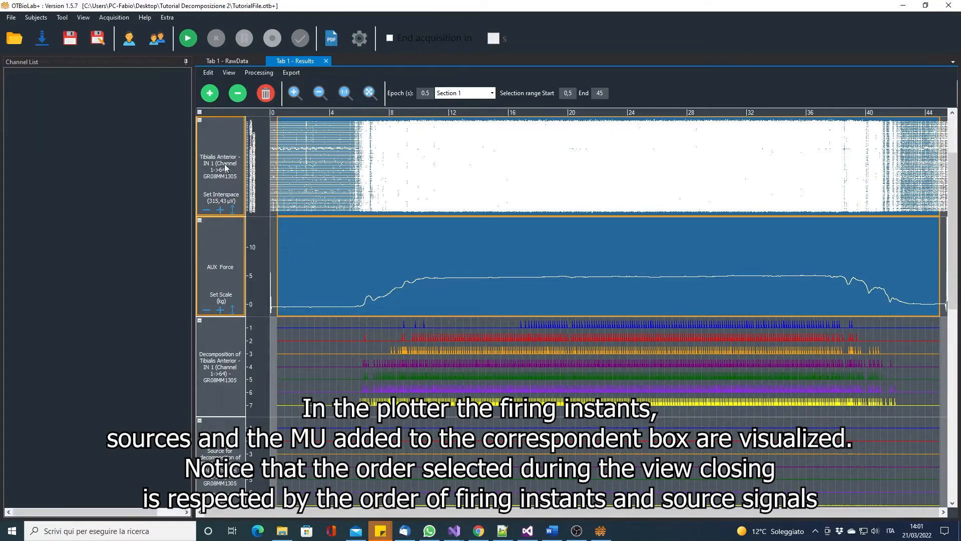
Select the Tibialis Anterior decomposition and source tracks in the results and auto-adjust the interspace of the source signals
scroll(224, 164, down, 2)
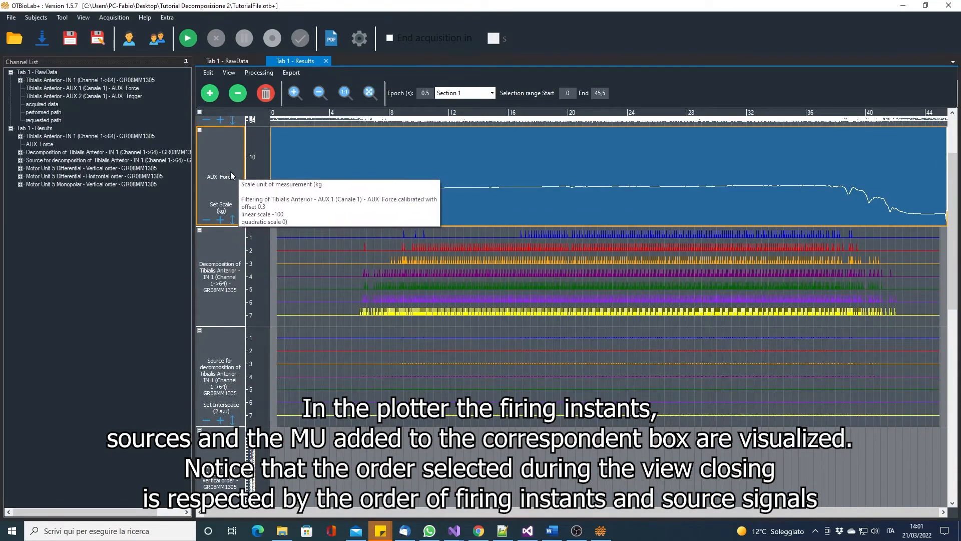
click(213, 253)
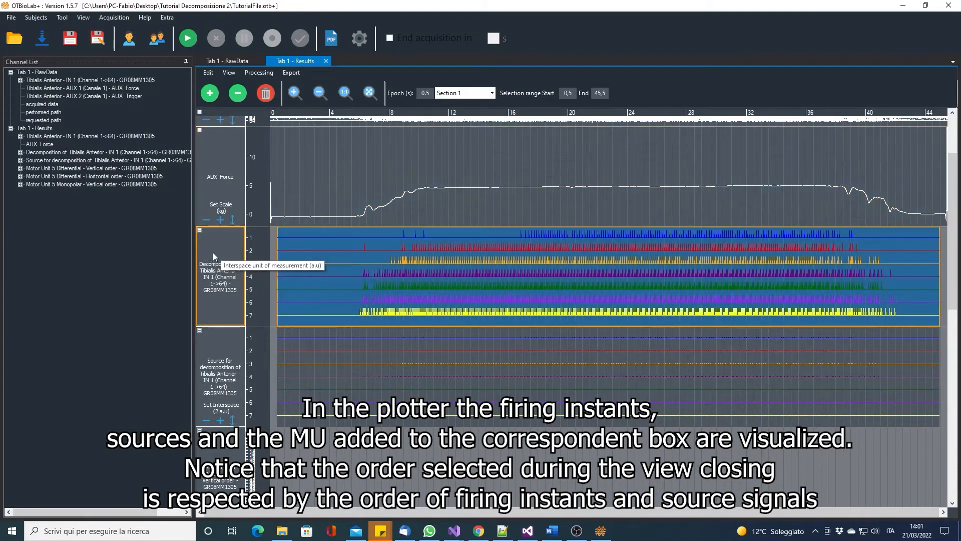
ctrl+click(247, 373)
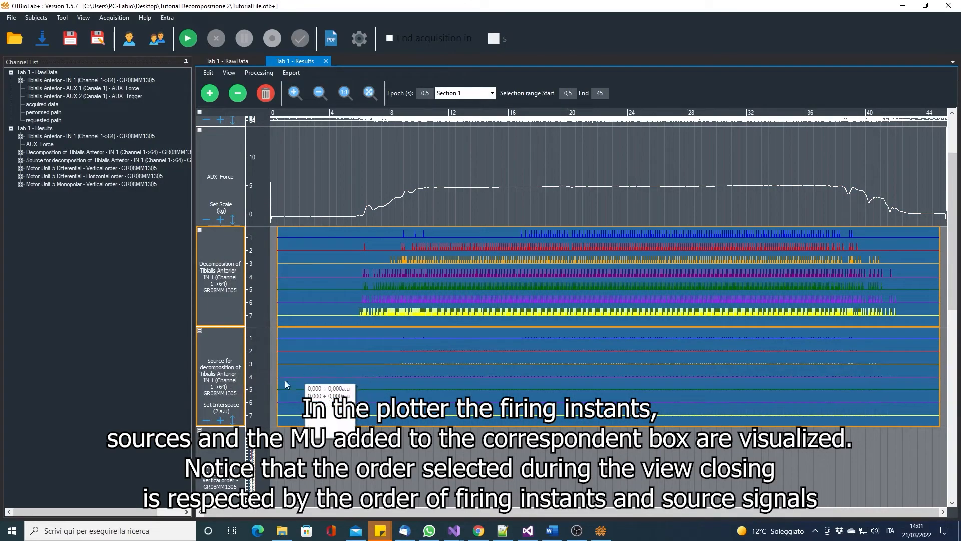
click(232, 420)
Select the three Motor Unit 5 tracks, differential vertical, differential horizontal and monopolar, and zoom the time axis to fit their waveforms
click(551, 448)
scroll(380, 426, down, 3)
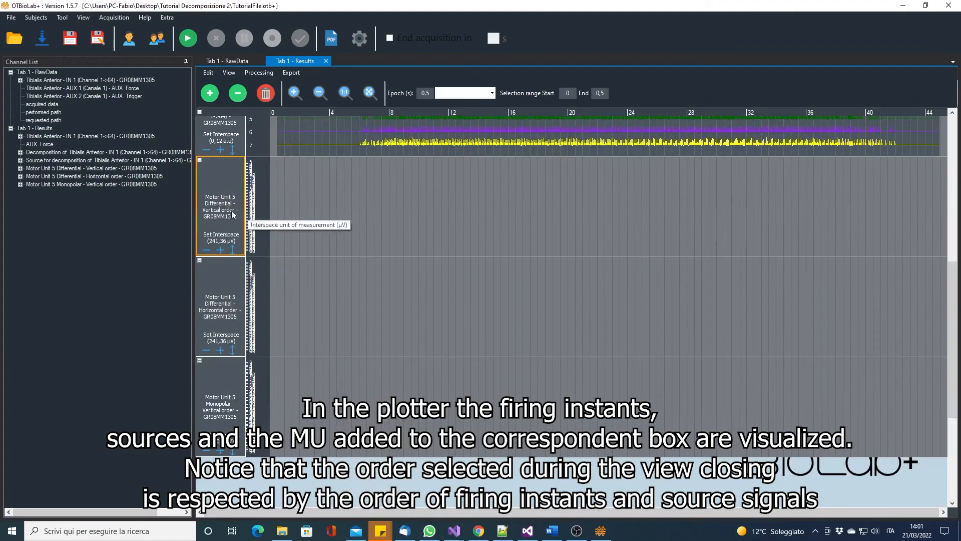
shift+click(221, 398)
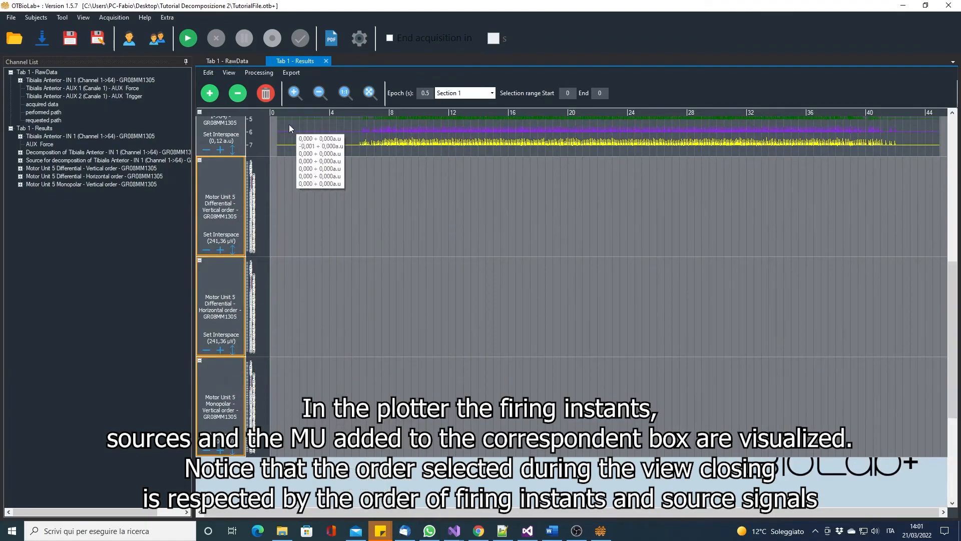
click(343, 101)
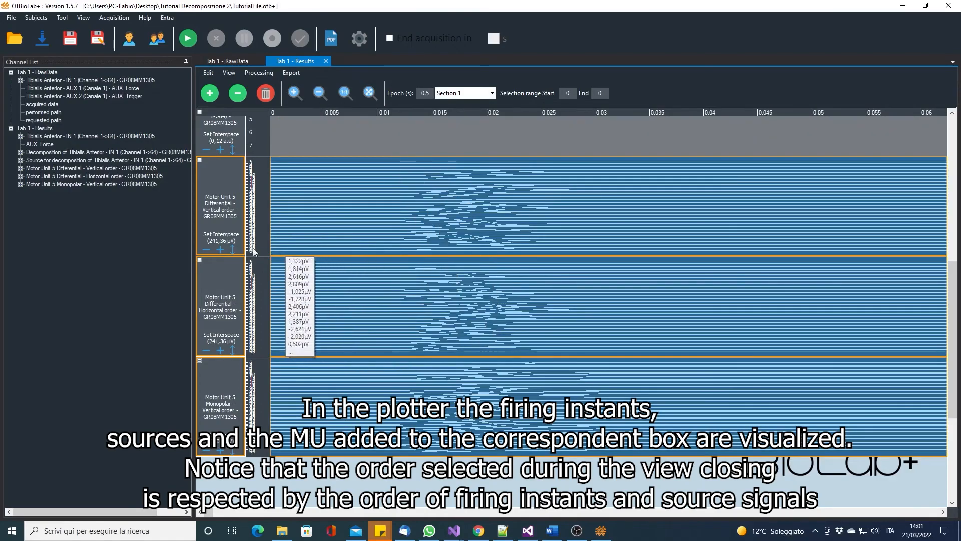